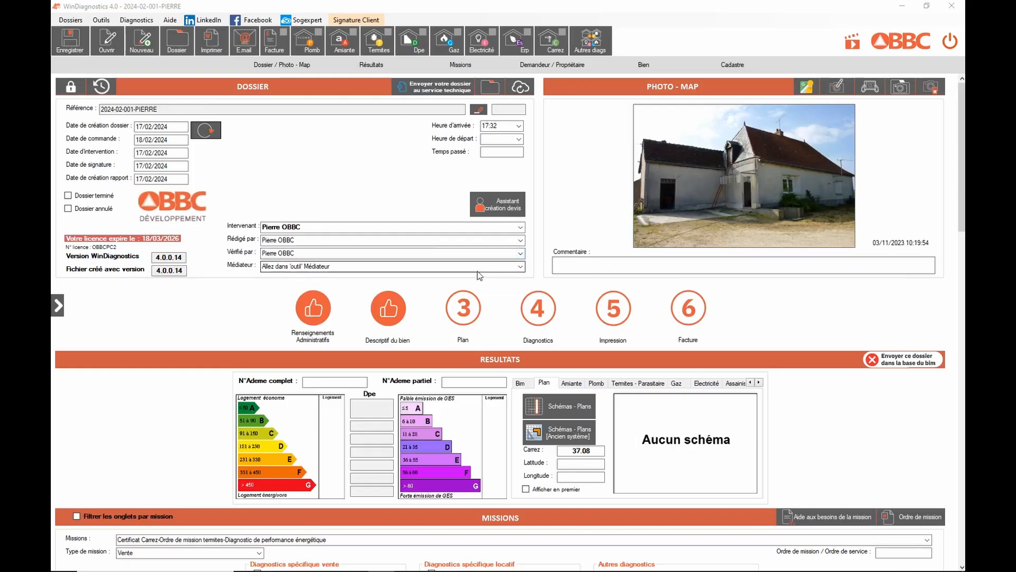
Open the Avant vente (Listes A et B) asbestos diagnostic and look through its summary, unvisited rooms and previous reports sections.
{"action": "left_click", "coordinate": [348, 45]}
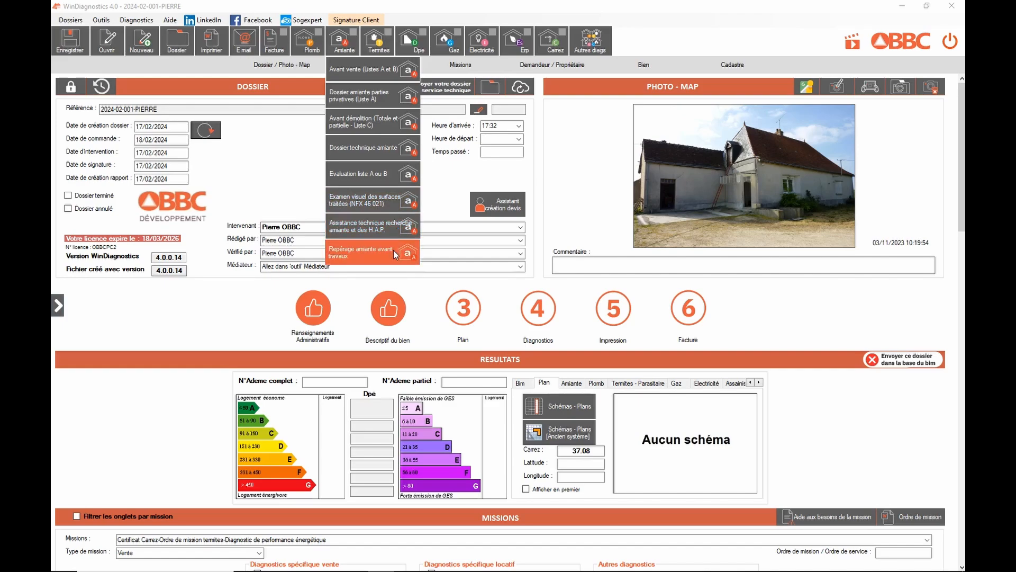
{"action": "left_click", "coordinate": [364, 79]}
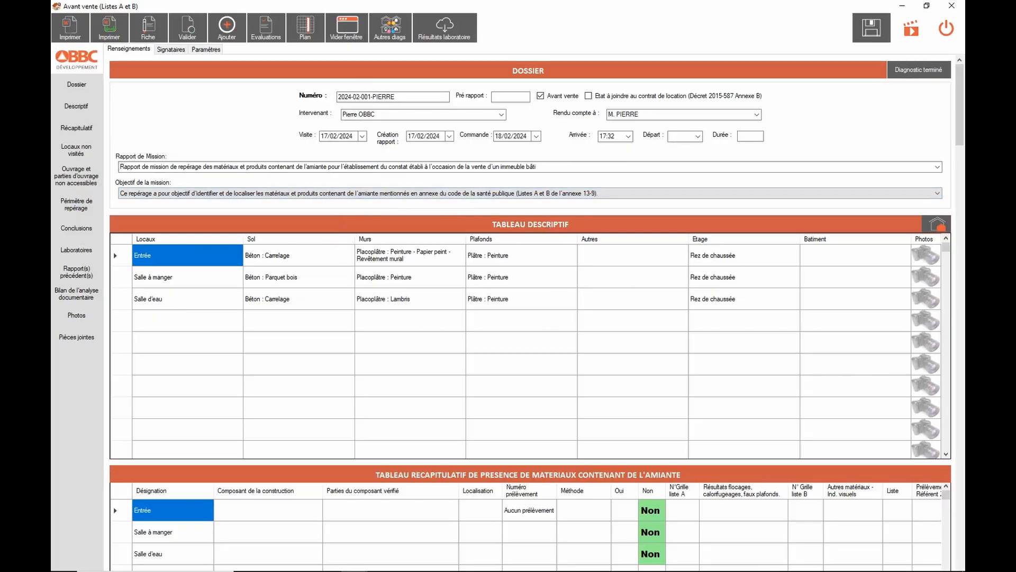
{"action": "left_click_drag", "start_coordinate": [958, 91], "coordinate": [962, 152]}
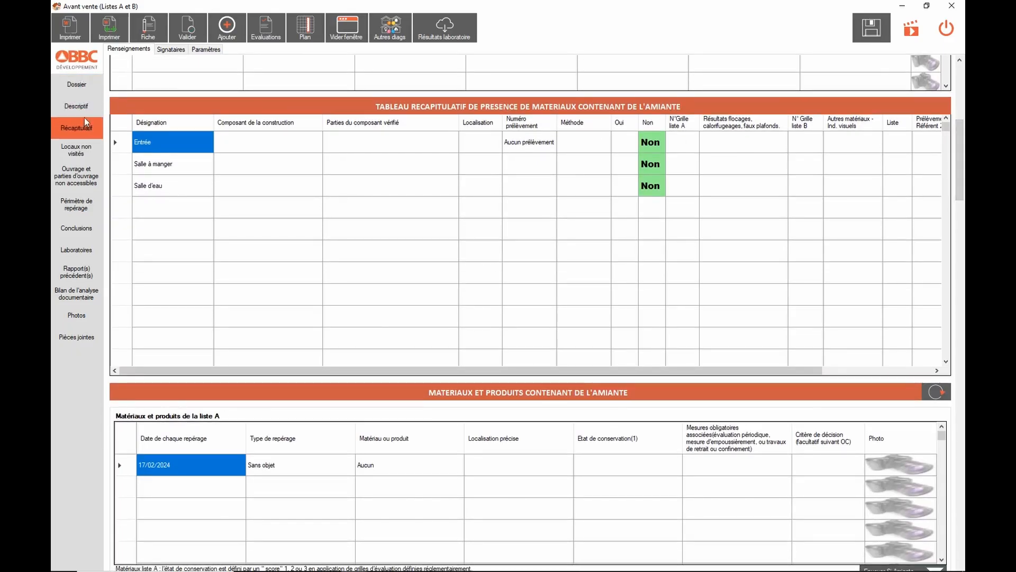
{"action": "left_click", "coordinate": [85, 151]}
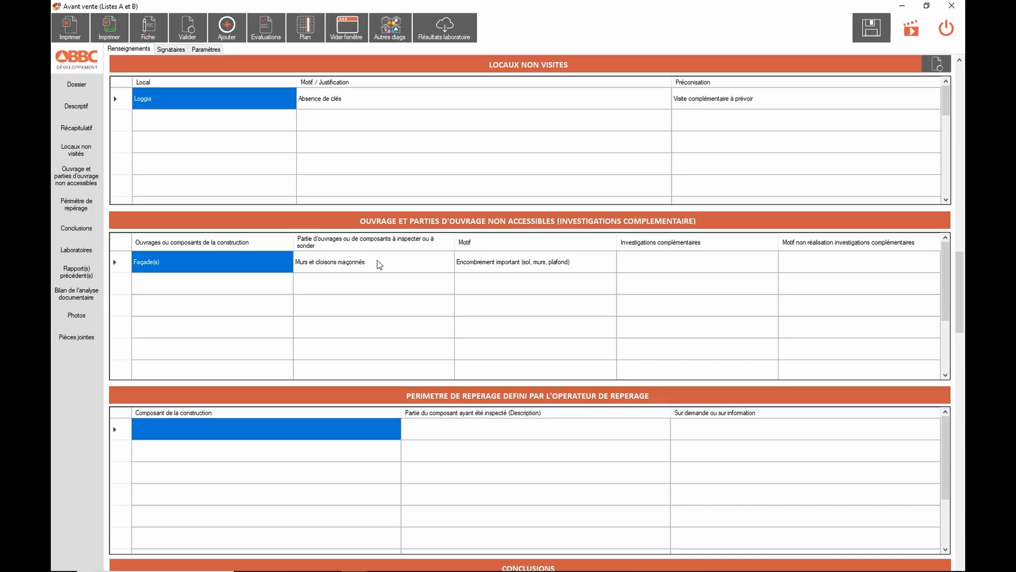
{"action": "left_click", "coordinate": [81, 272]}
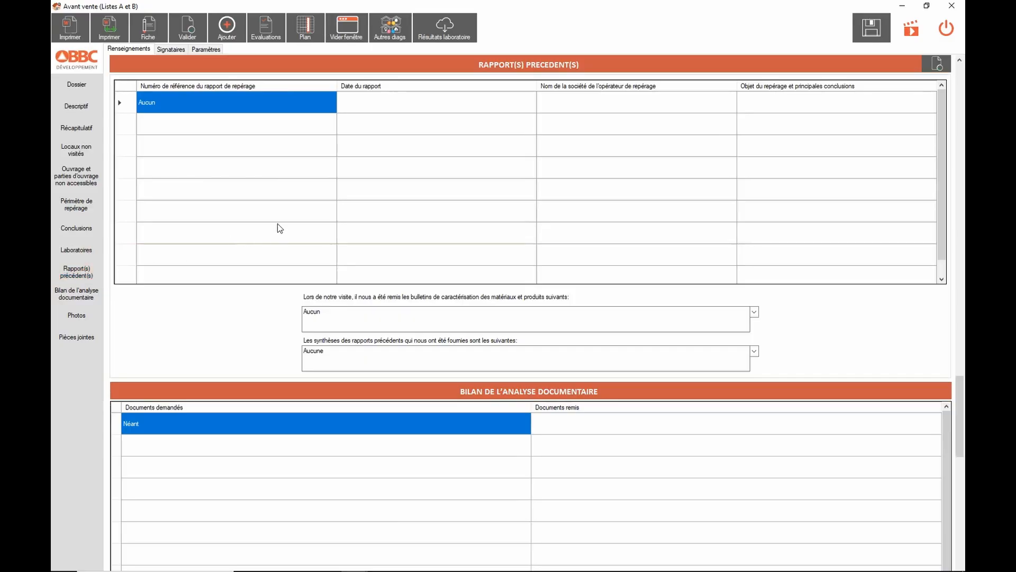
In the asbestos summary table, set the Entrée row's construction component to Conduits de fluides and its inspected part to Conduits.
{"action": "left_click", "coordinate": [81, 131]}
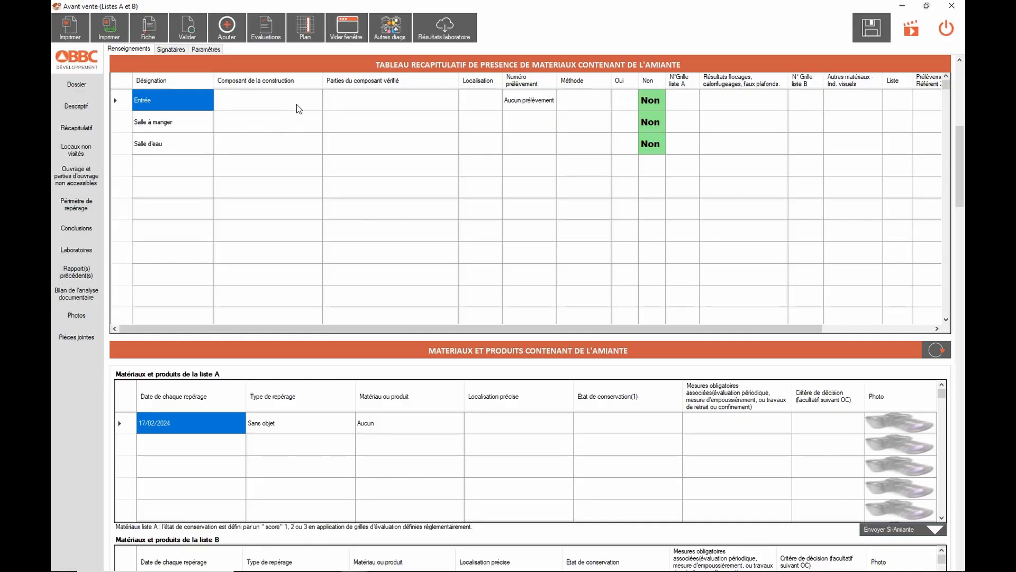
{"action": "left_click", "coordinate": [319, 98]}
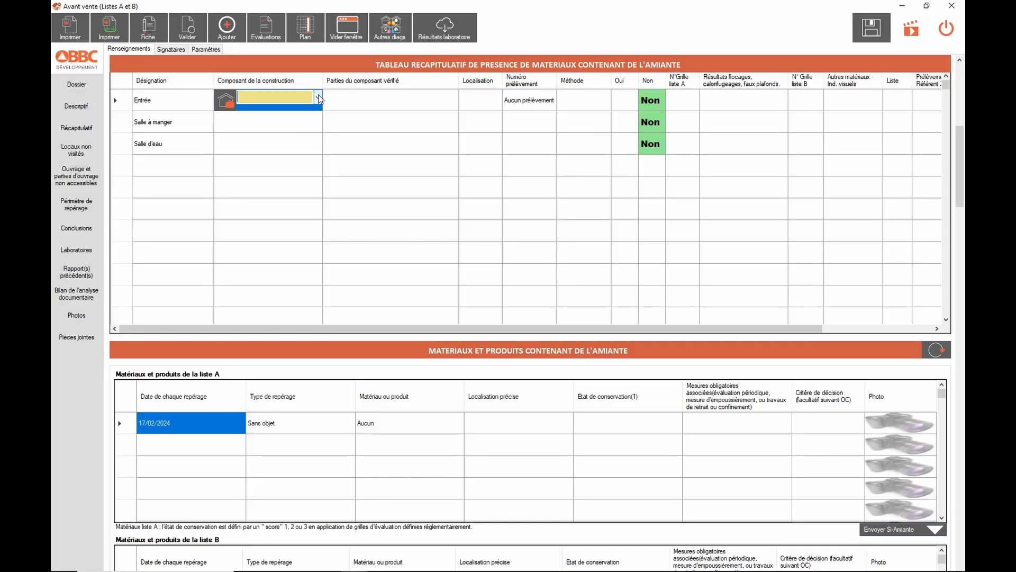
{"action": "left_click", "coordinate": [318, 95]}
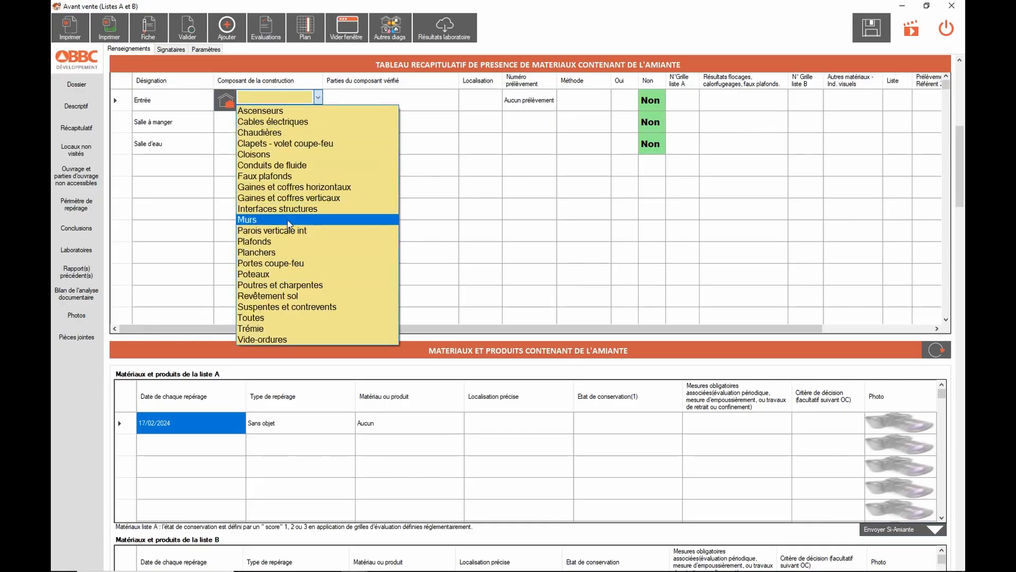
{"action": "left_click", "coordinate": [229, 105]}
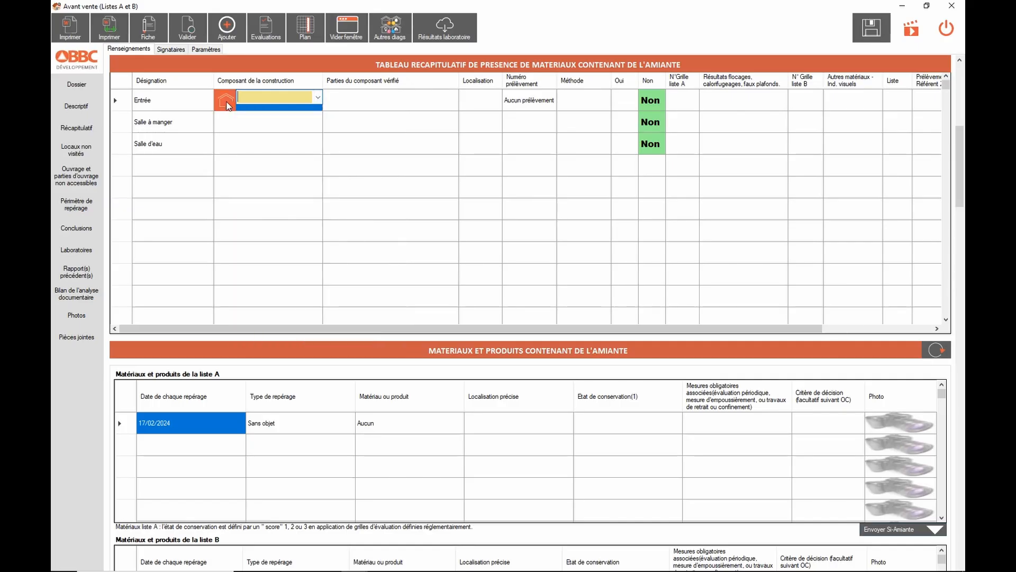
{"action": "left_click", "coordinate": [227, 101]}
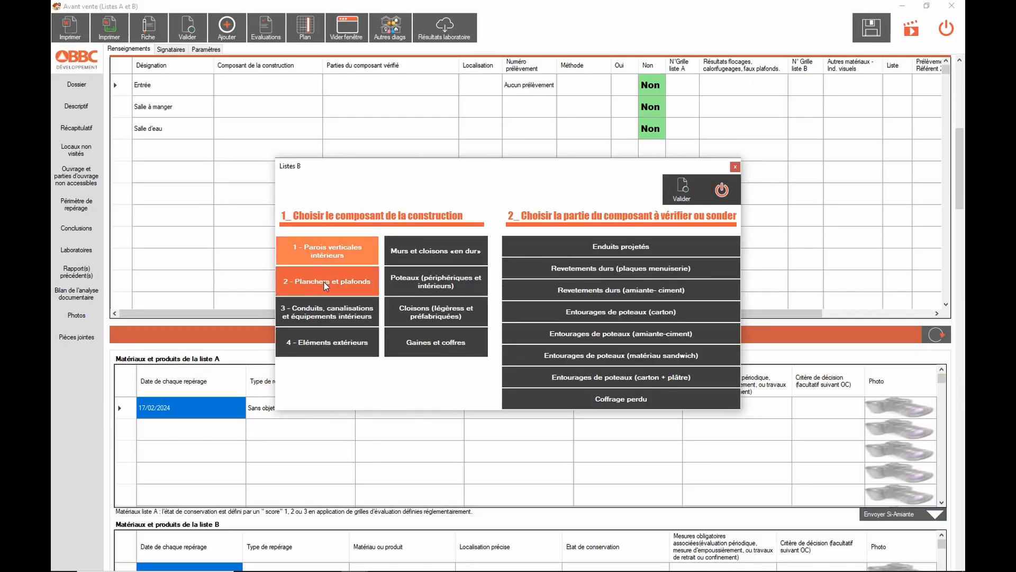
{"action": "left_click", "coordinate": [332, 316]}
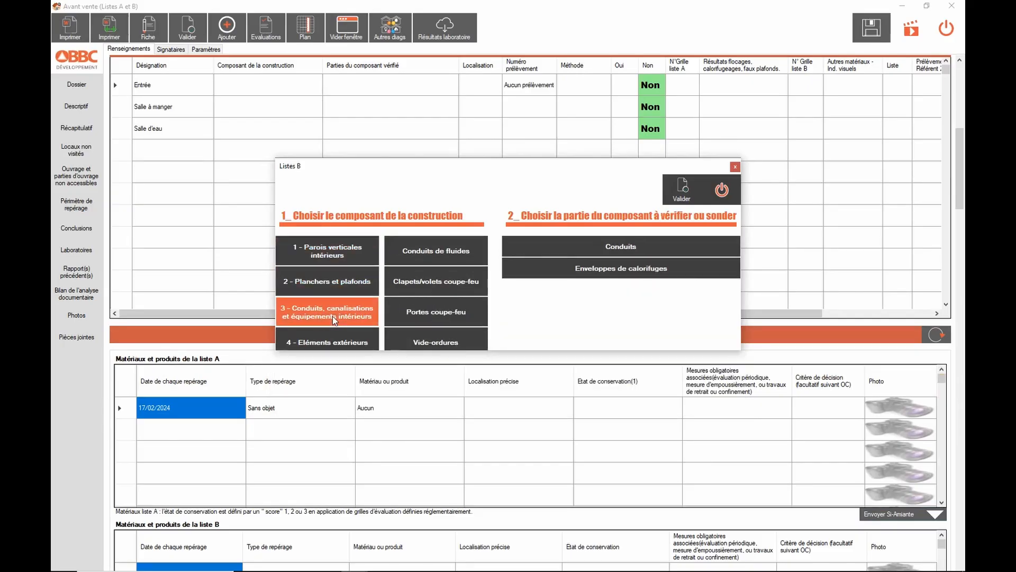
{"action": "left_click", "coordinate": [428, 255]}
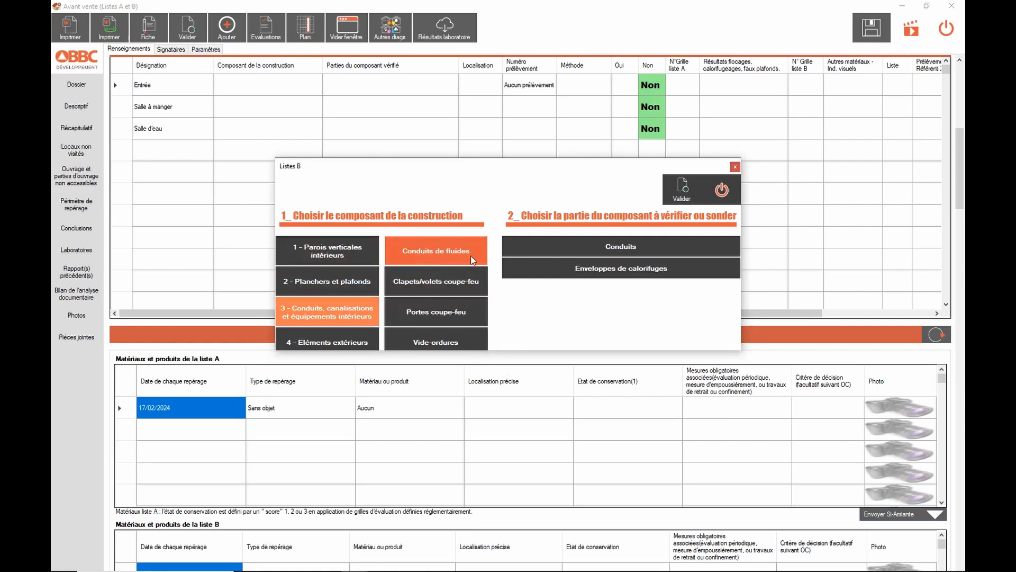
{"action": "left_click", "coordinate": [618, 246]}
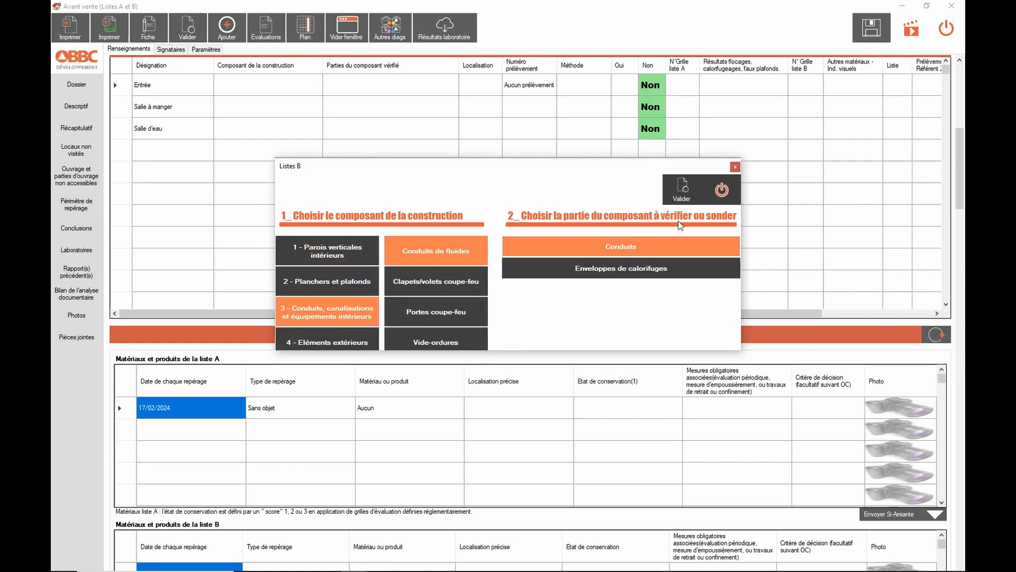
{"action": "left_click", "coordinate": [683, 190]}
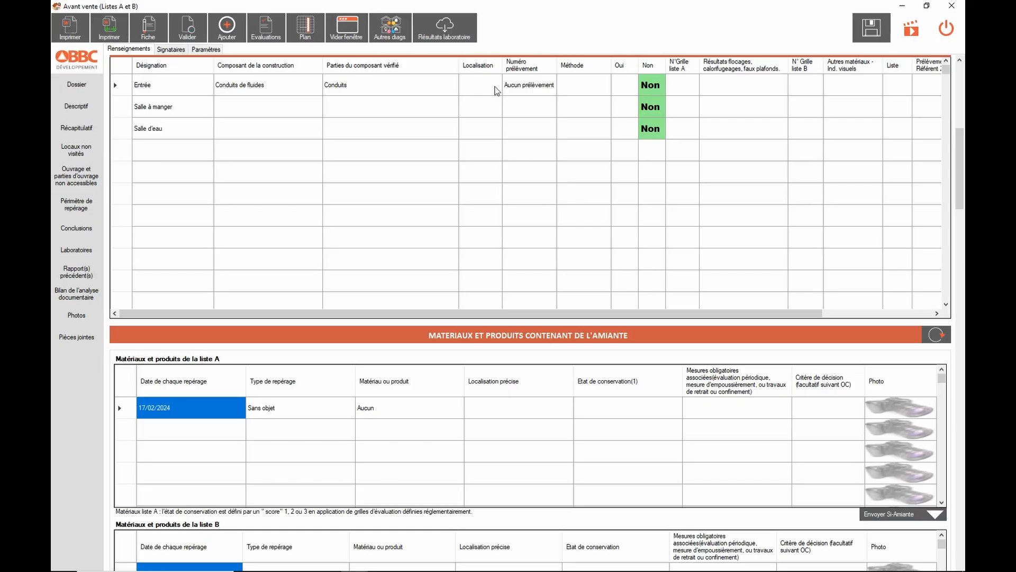
Assign sample number P001 to the Entrée row and set its method to Analyse.
{"action": "left_click", "coordinate": [531, 89]}
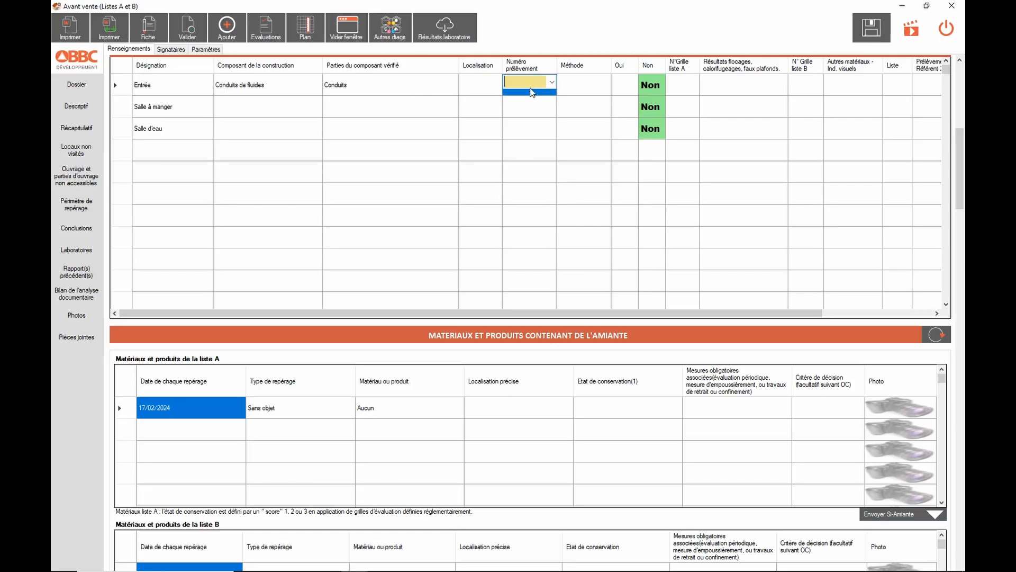
{"action": "left_click", "coordinate": [552, 83]}
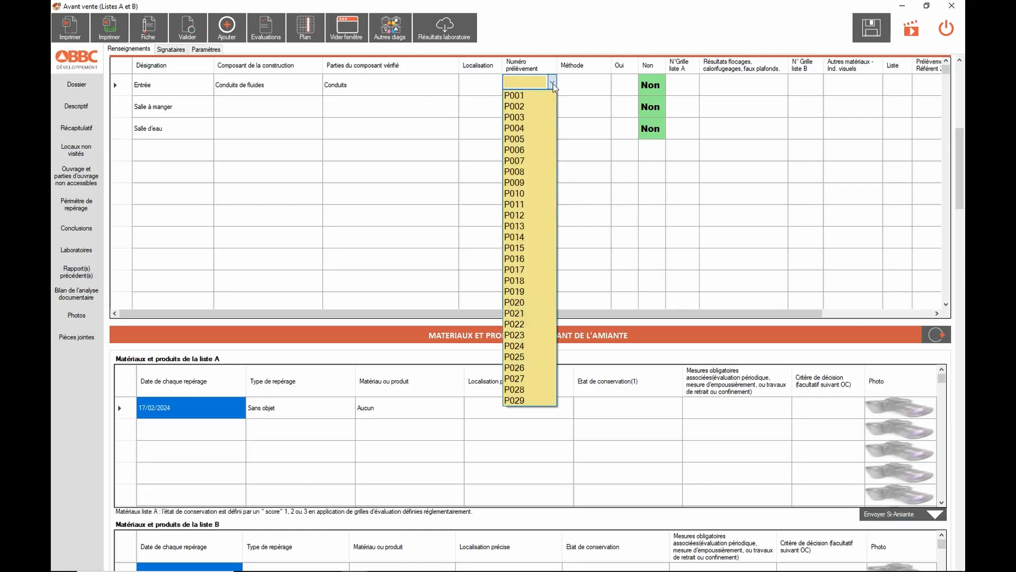
{"action": "left_click", "coordinate": [526, 95]}
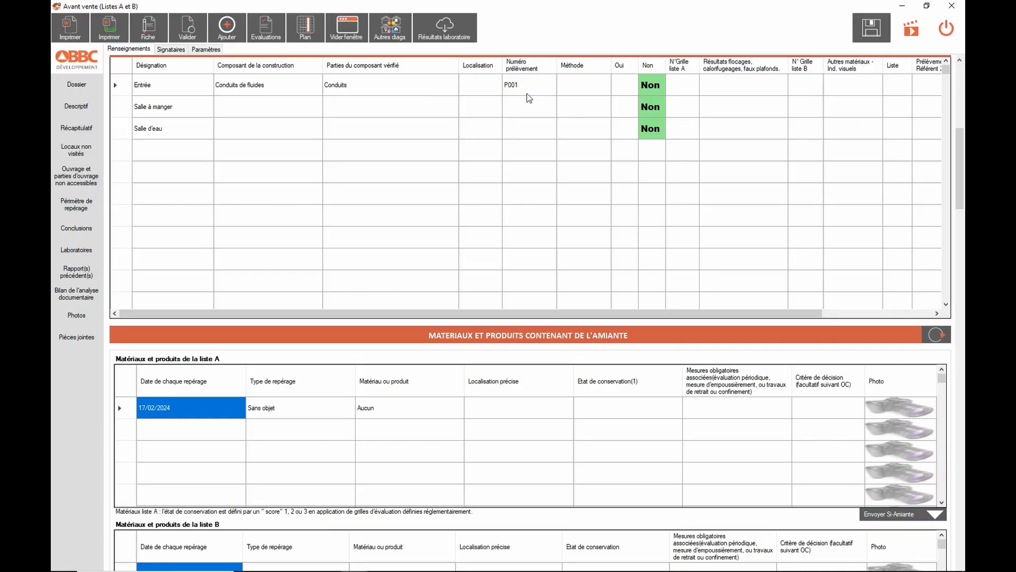
{"action": "left_click", "coordinate": [593, 88]}
{"action": "left_click", "coordinate": [606, 82]}
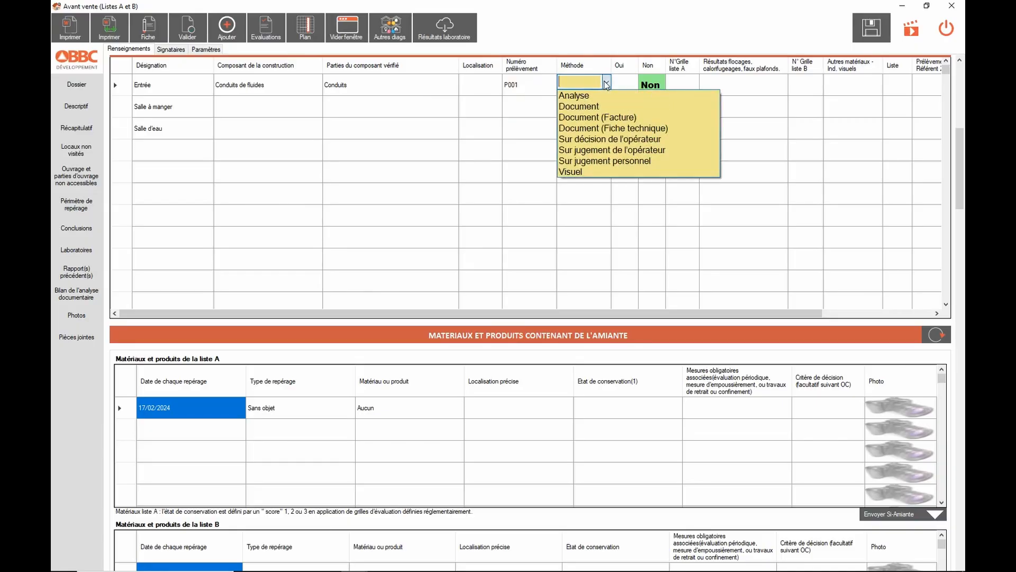
{"action": "left_click", "coordinate": [582, 96]}
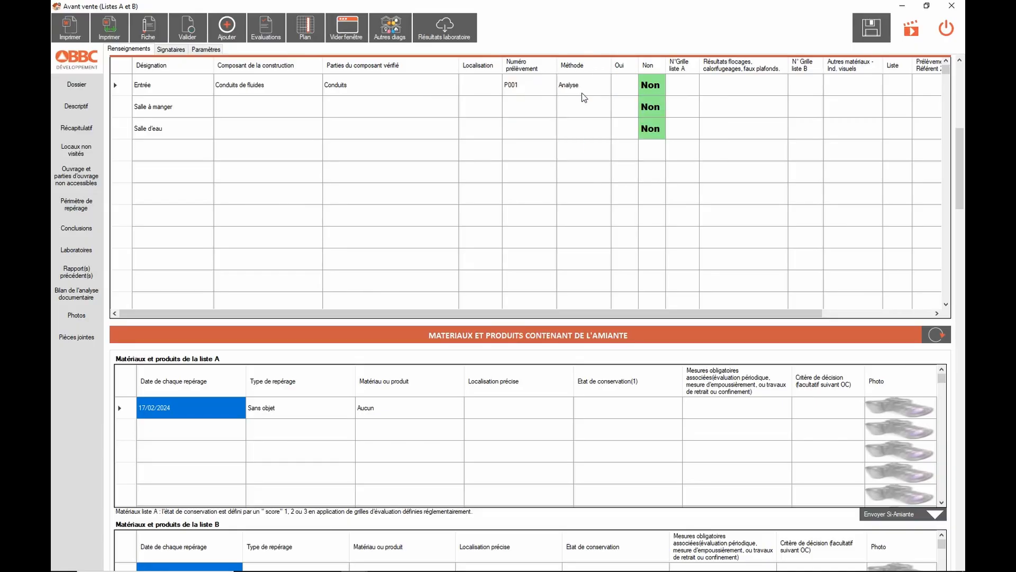
Mark Entrée as Oui and save its conservation evaluation with non-watertight or absent physical protection, Matériau non dégradé and Risque de dégradation faible ou à terme.
{"action": "double_click", "coordinate": [626, 89]}
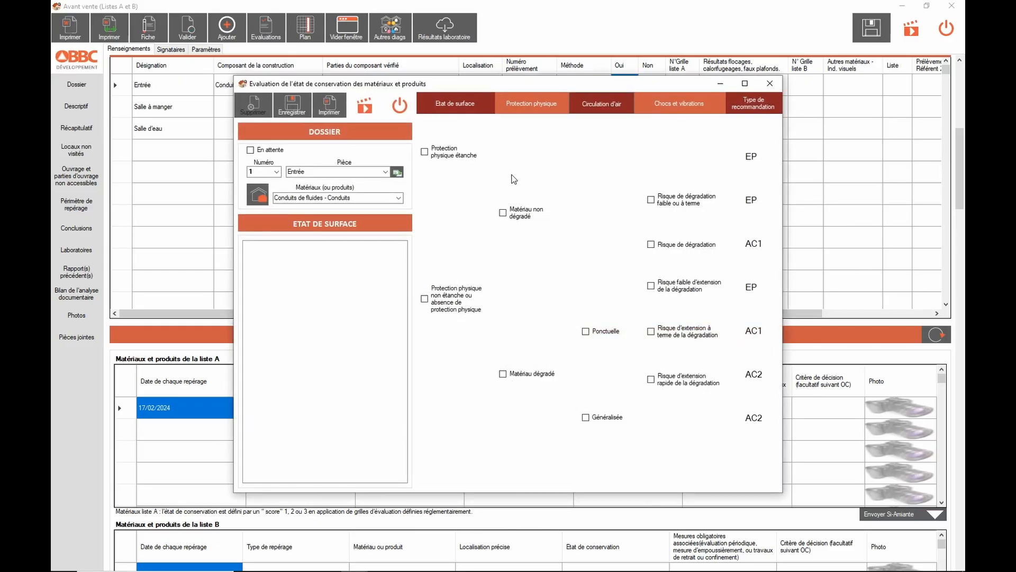
{"action": "left_click", "coordinate": [426, 300]}
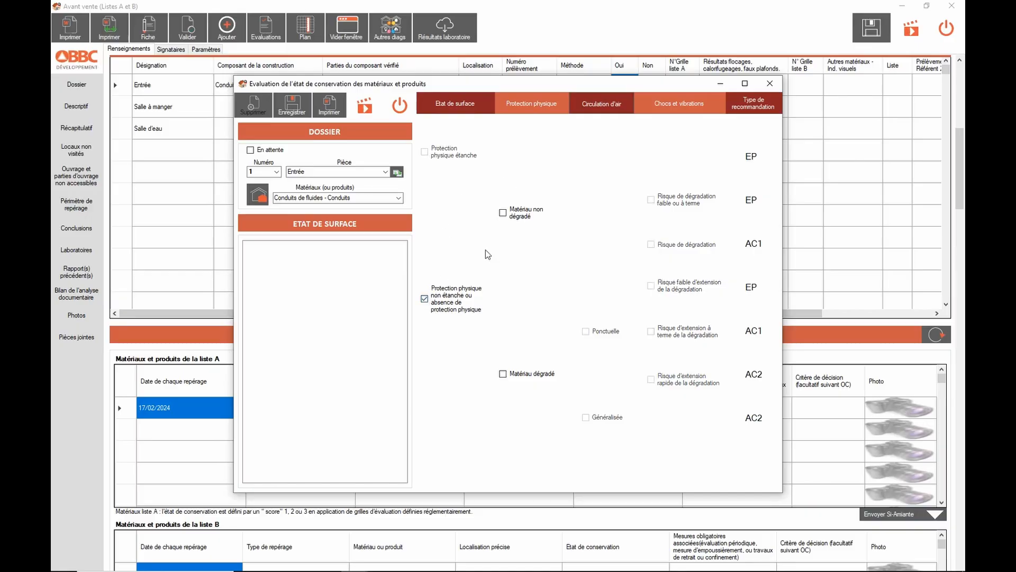
{"action": "left_click", "coordinate": [503, 213]}
{"action": "left_click", "coordinate": [651, 200]}
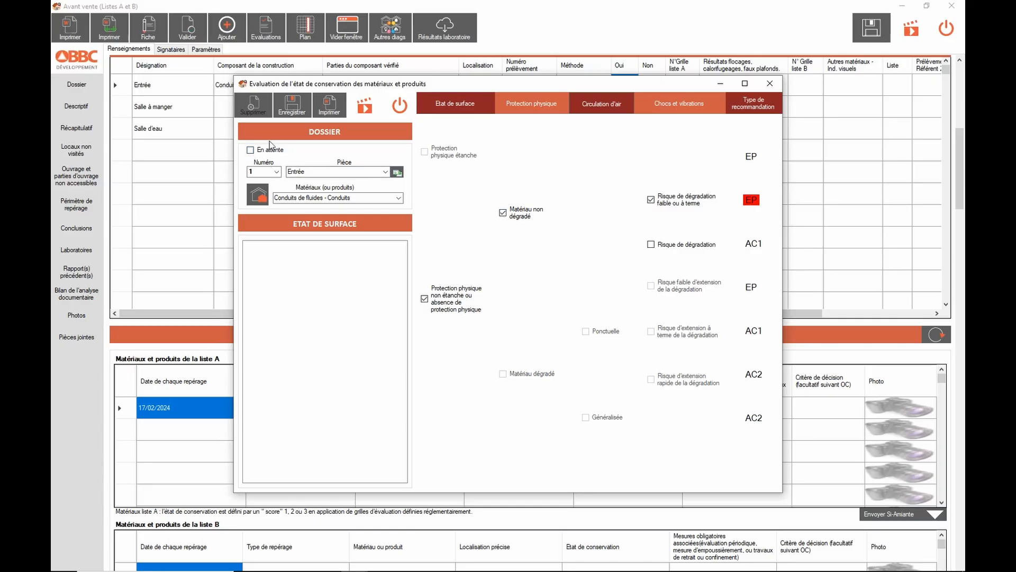
{"action": "left_click", "coordinate": [291, 112]}
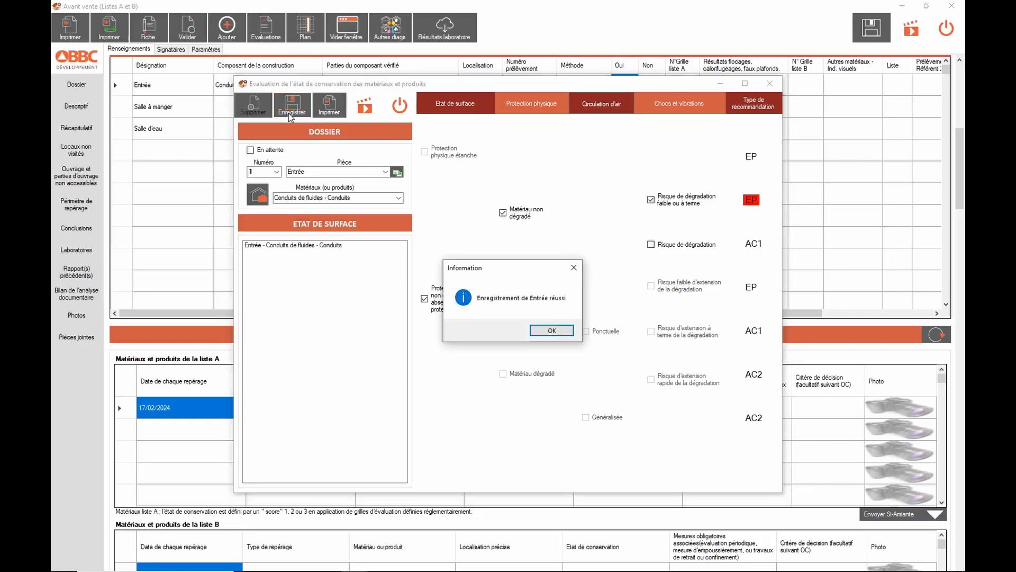
{"action": "left_click", "coordinate": [556, 333]}
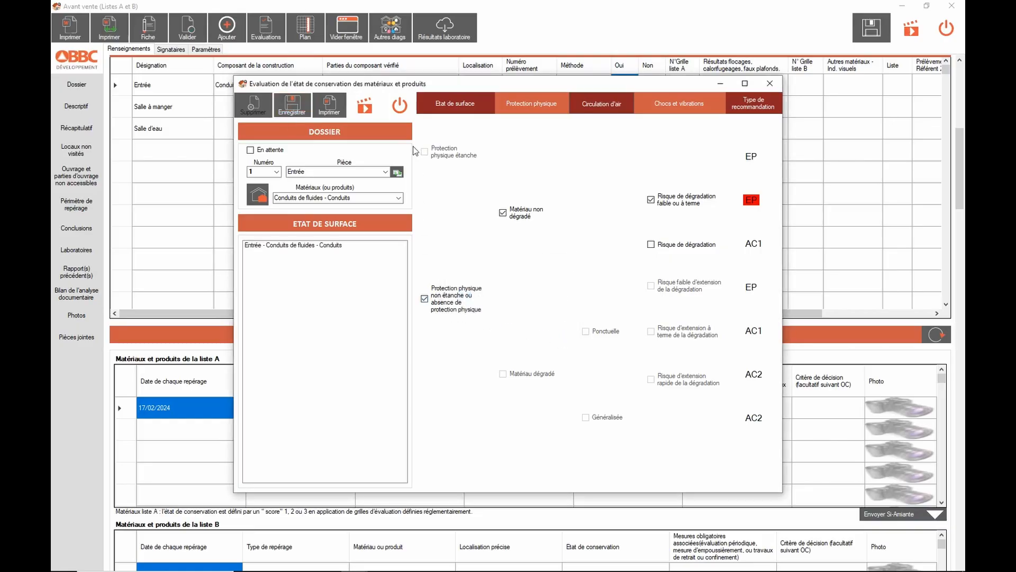
{"action": "left_click", "coordinate": [406, 113]}
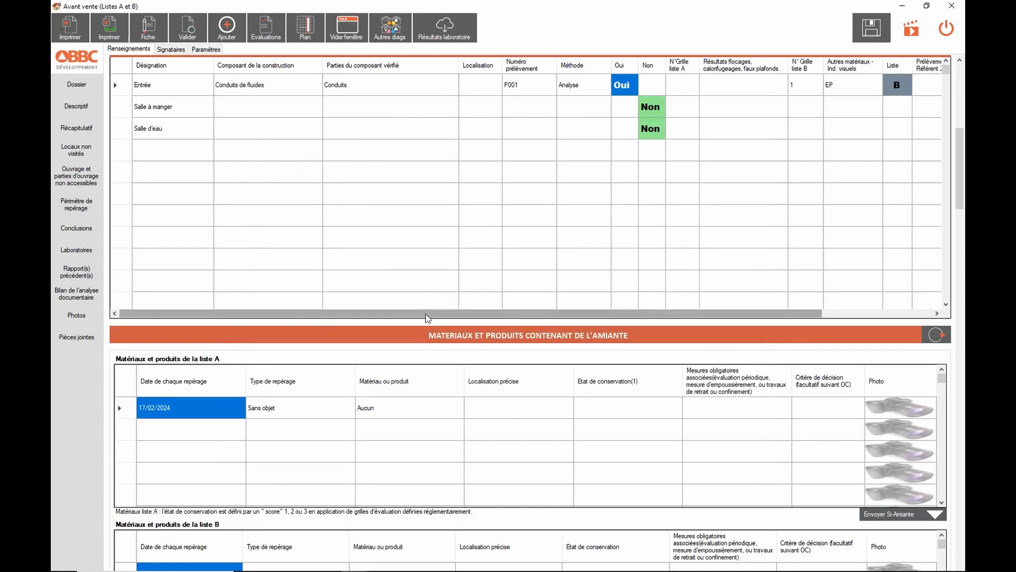
Attach the photo Amiante conduit.JPG from the Images folder to the Entrée row of the summary table.
{"action": "left_click_drag", "start_coordinate": [426, 314], "coordinate": [481, 316]}
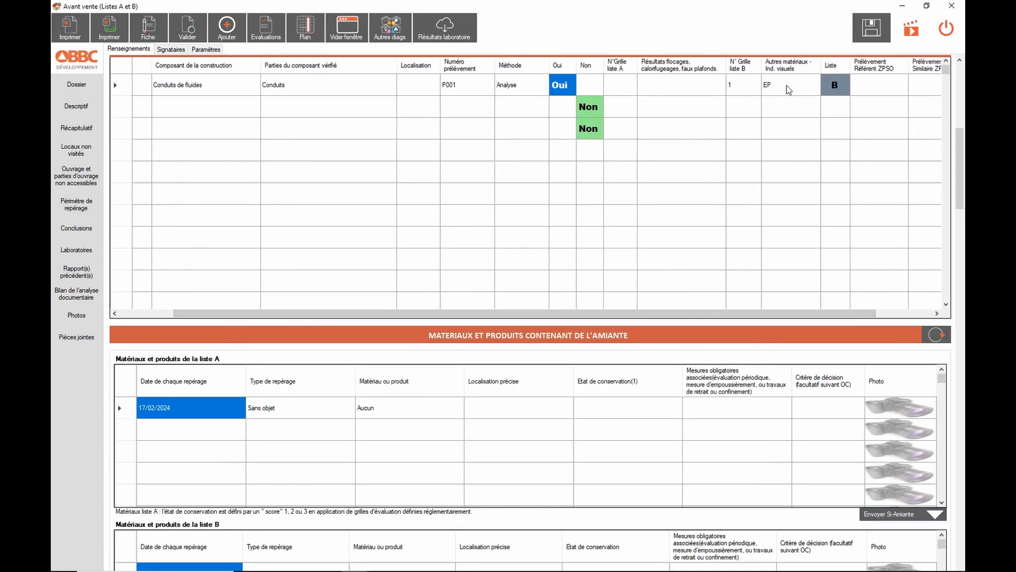
{"action": "left_click_drag", "start_coordinate": [754, 318], "coordinate": [720, 320]}
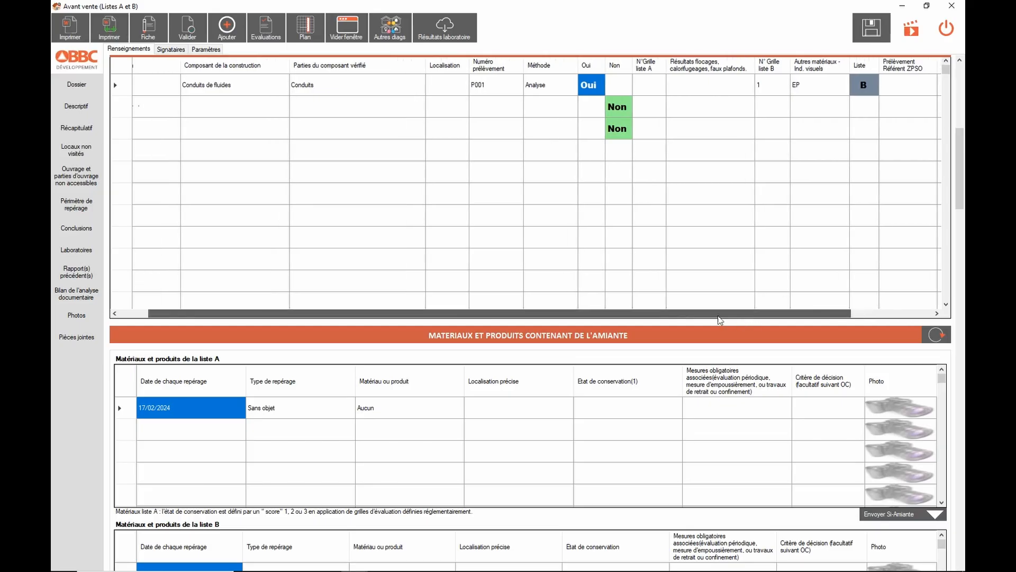
{"action": "left_click_drag", "start_coordinate": [959, 157], "coordinate": [955, 212]}
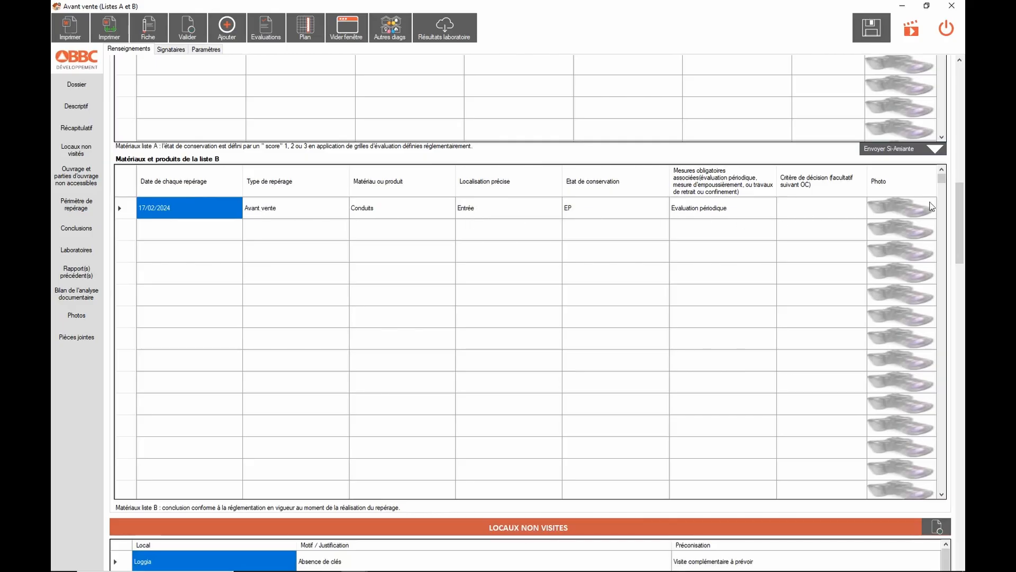
{"action": "left_click_drag", "start_coordinate": [960, 205], "coordinate": [961, 149]}
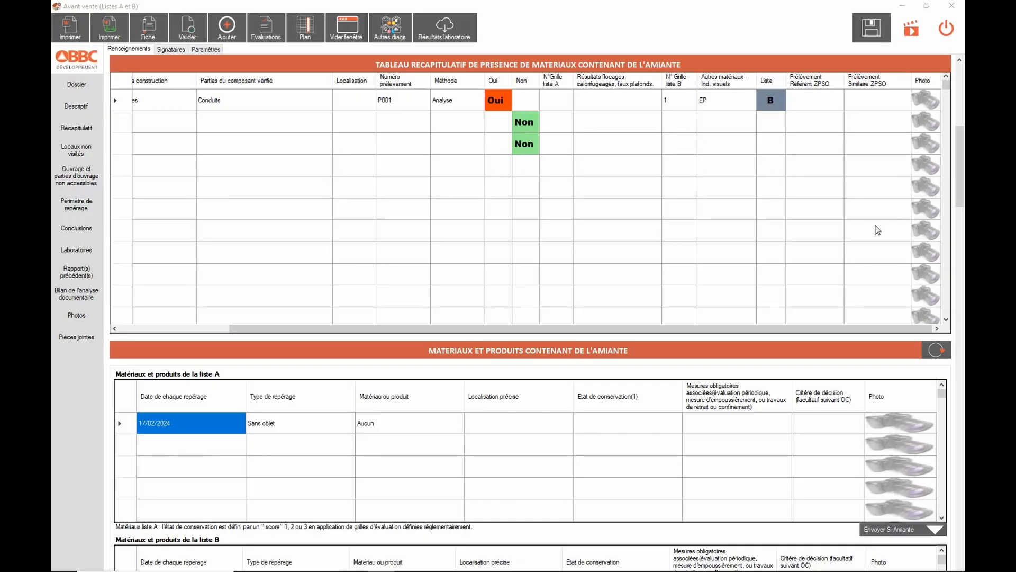
{"action": "left_click", "coordinate": [922, 100]}
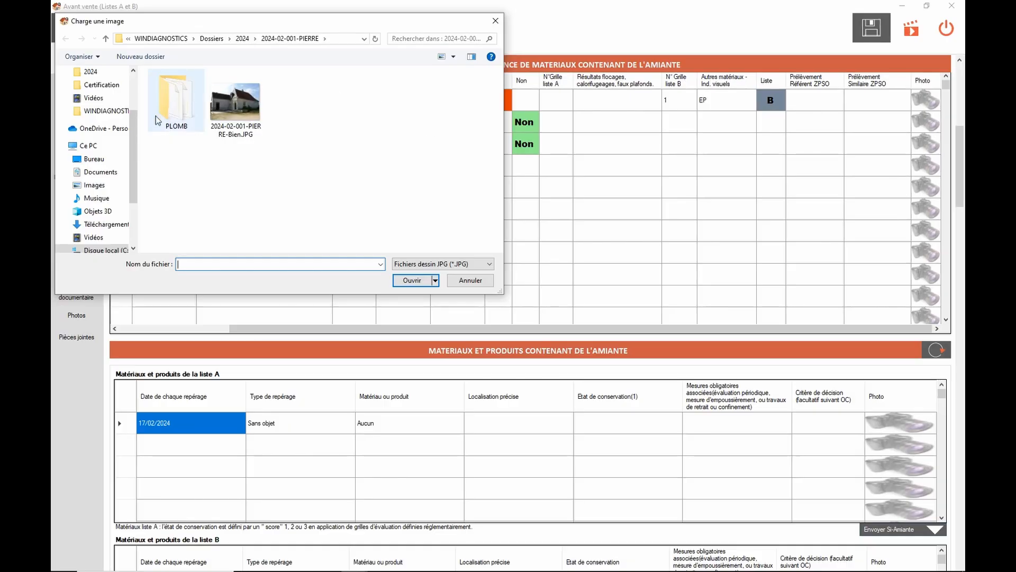
{"action": "left_click", "coordinate": [94, 185]}
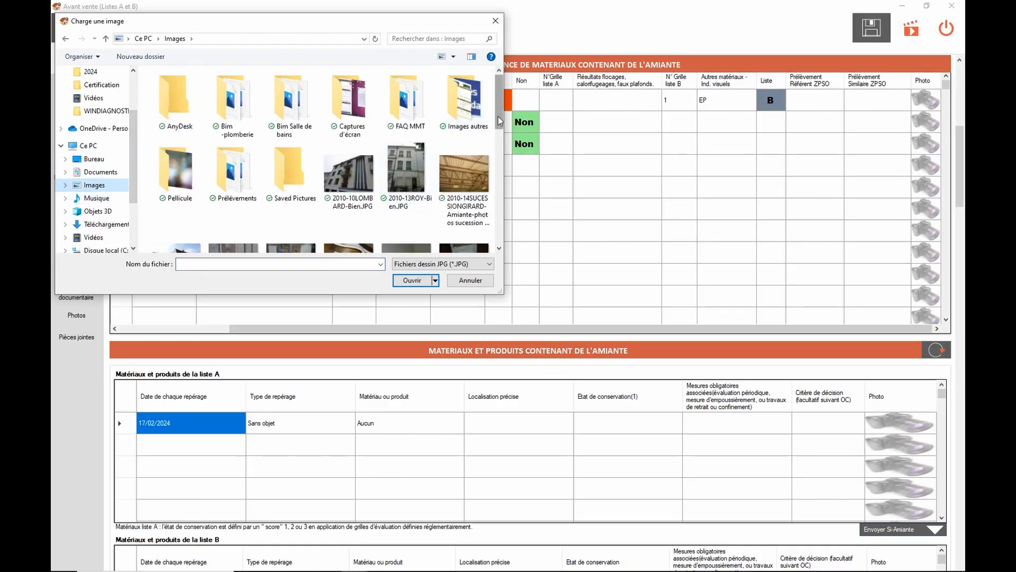
{"action": "scroll", "coordinate": [498, 116], "scroll_direction": "down", "scroll_amount": 5}
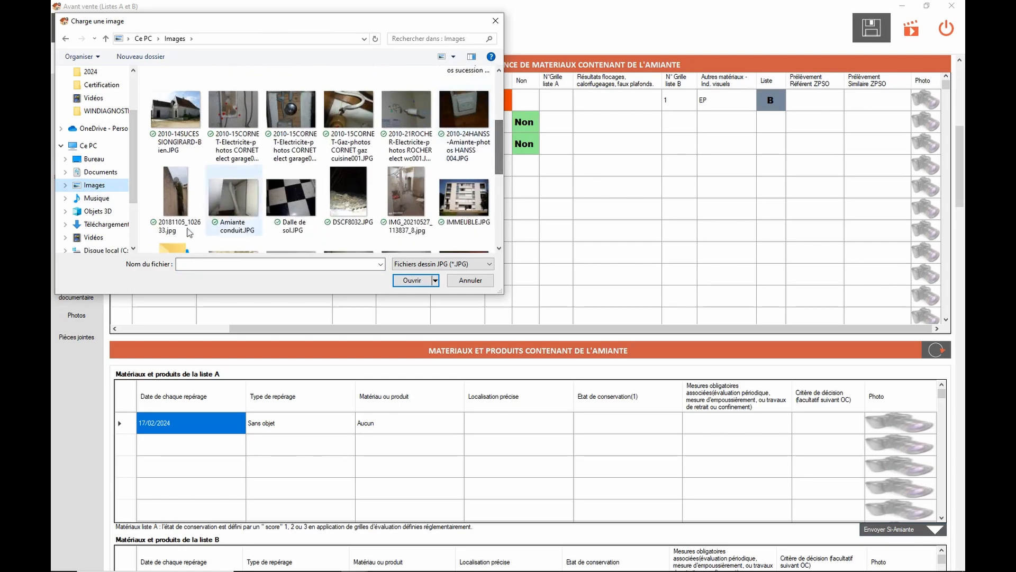
{"action": "left_click", "coordinate": [235, 214]}
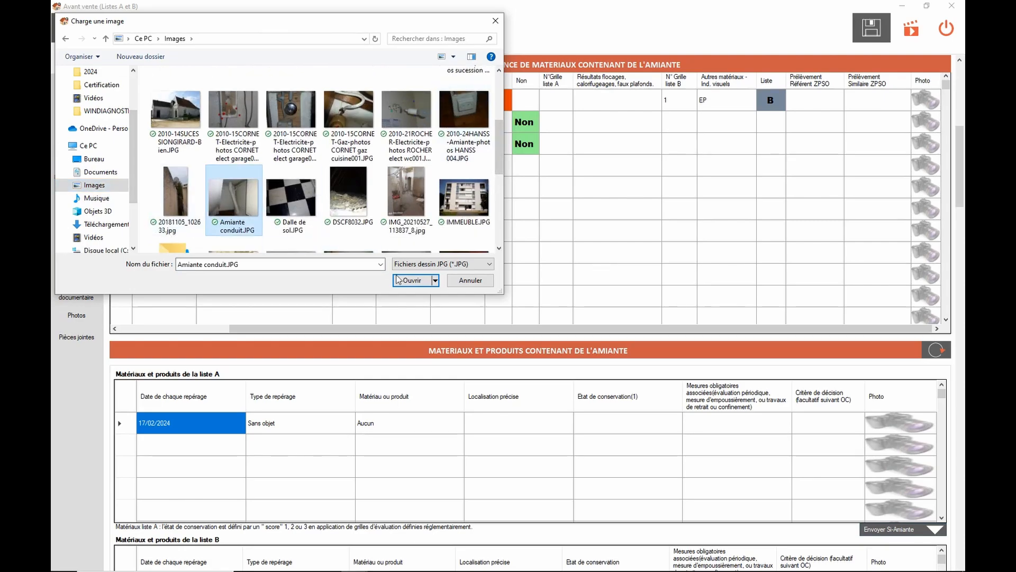
{"action": "left_click", "coordinate": [412, 280]}
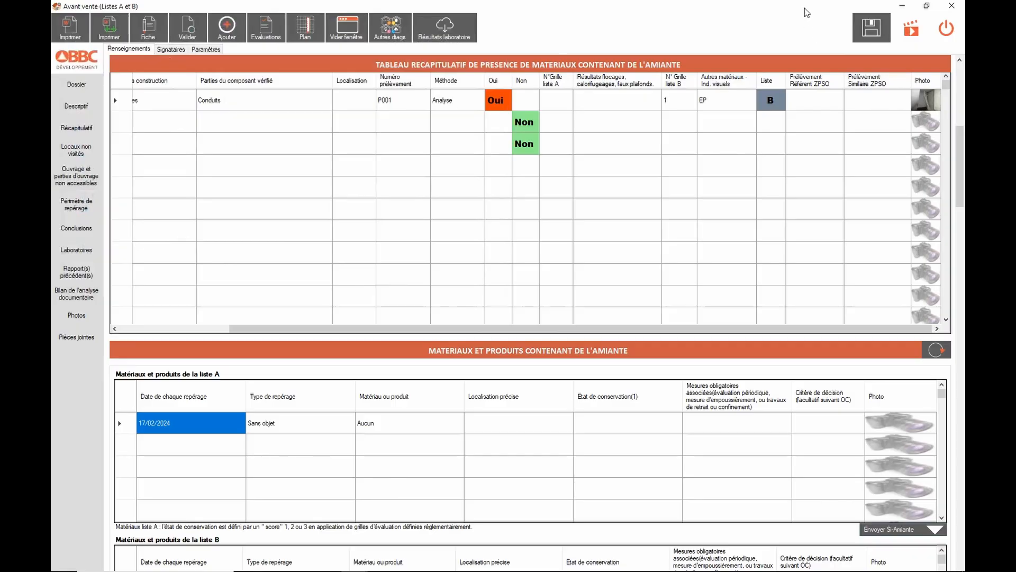
Open the Entrée row's conduit photo from the asbestos summary table in the photo annotation editor.
{"action": "left_click_drag", "start_coordinate": [805, 8], "coordinate": [545, 59]}
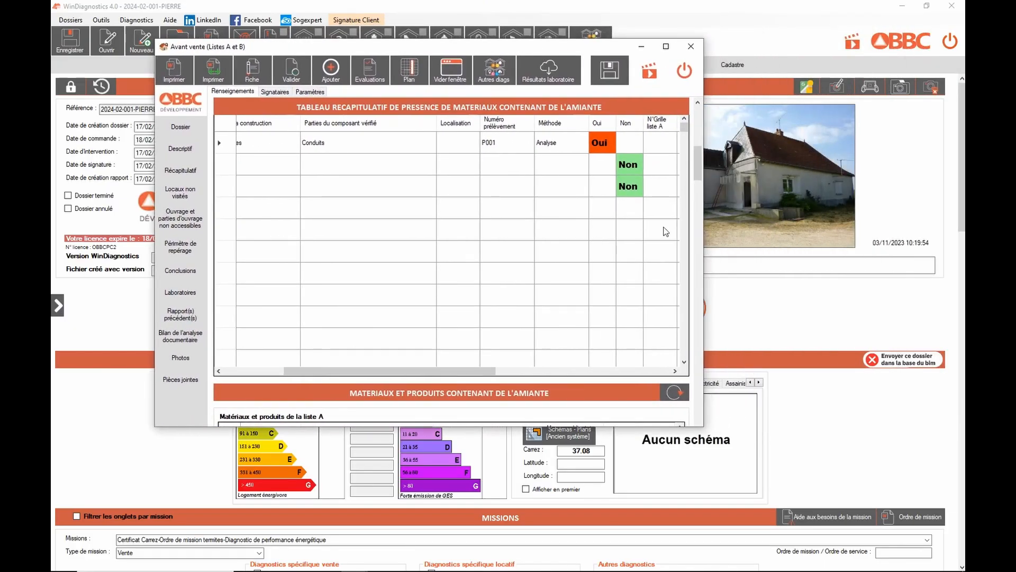
{"action": "left_click_drag", "start_coordinate": [447, 371], "coordinate": [663, 375]}
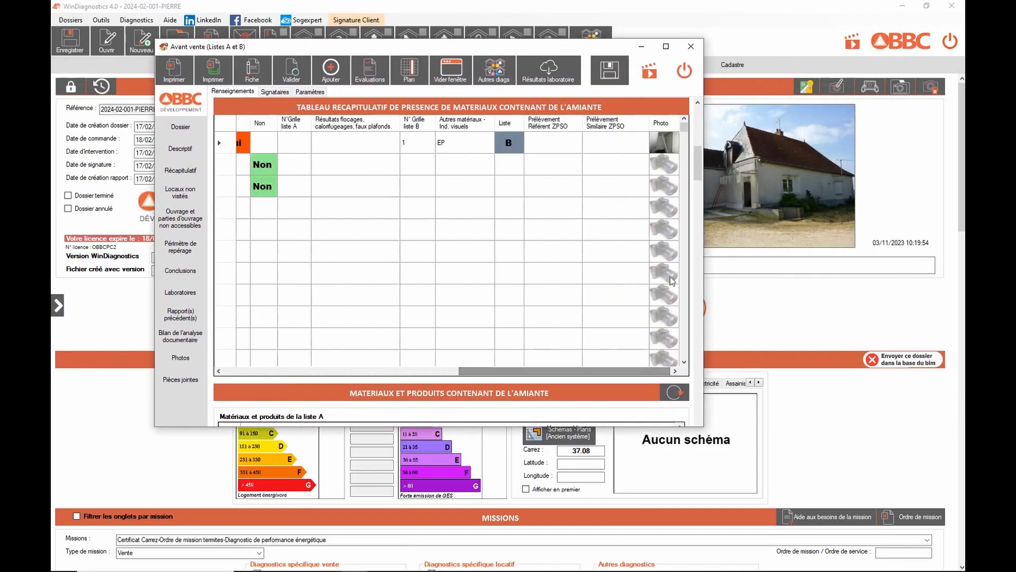
{"action": "right_click", "coordinate": [666, 147]}
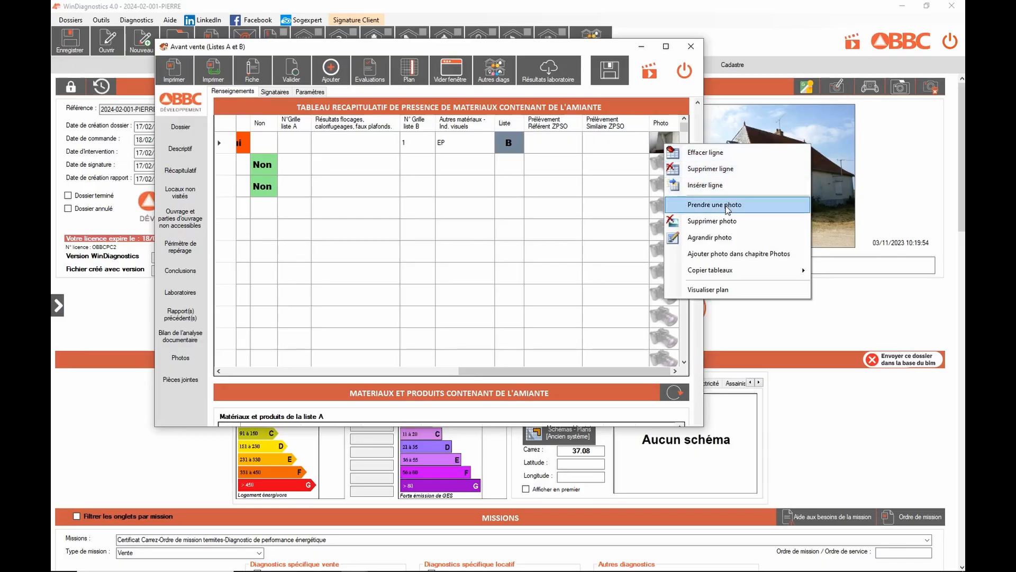
{"action": "left_click", "coordinate": [721, 243]}
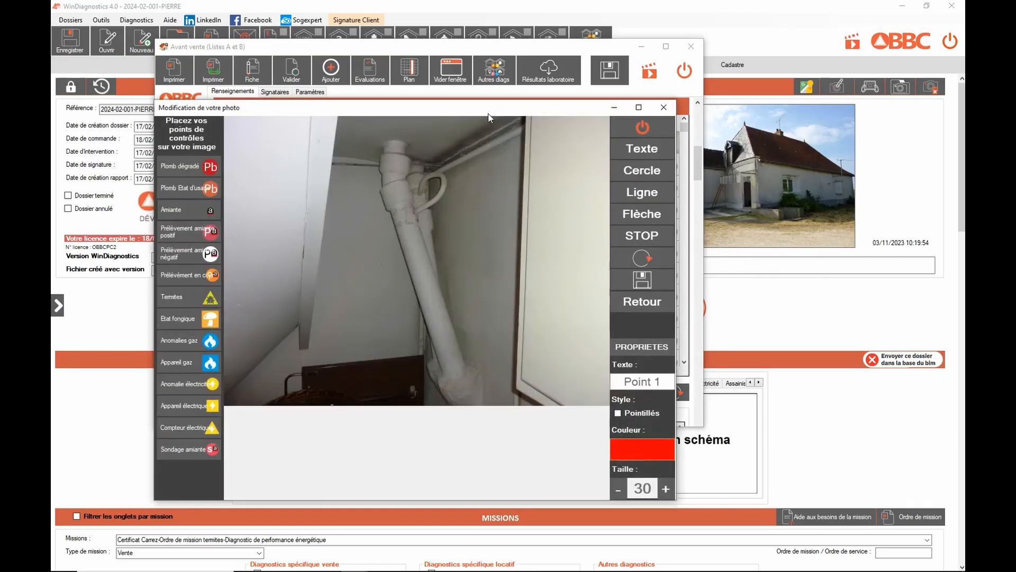
{"action": "left_click_drag", "start_coordinate": [488, 113], "coordinate": [559, 99]}
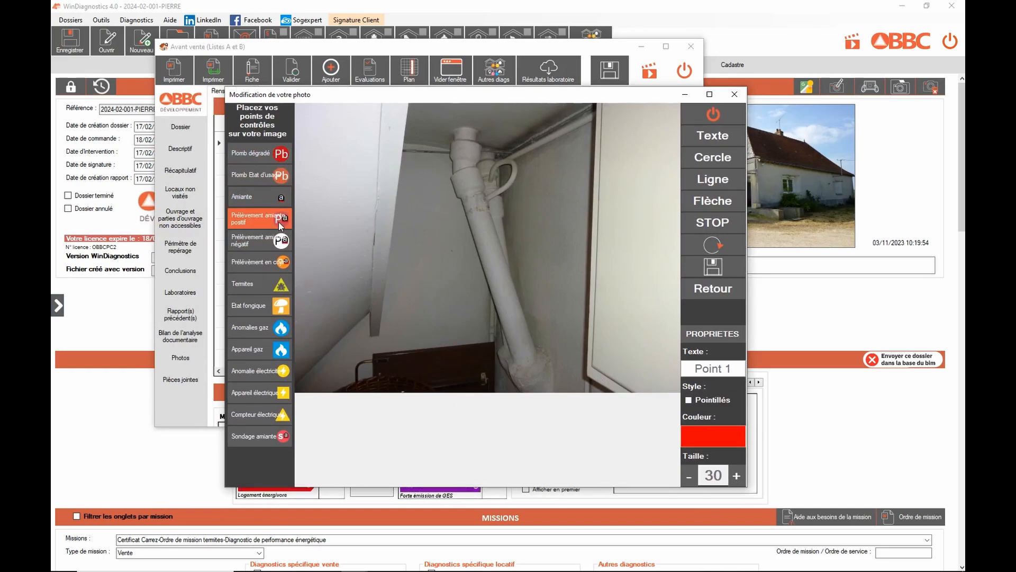
Place a positive asbestos sample marker (Prélèvement amiante positif) at size 35 on the upper part of the conduit.
{"action": "left_click_drag", "start_coordinate": [280, 226], "coordinate": [400, 229]}
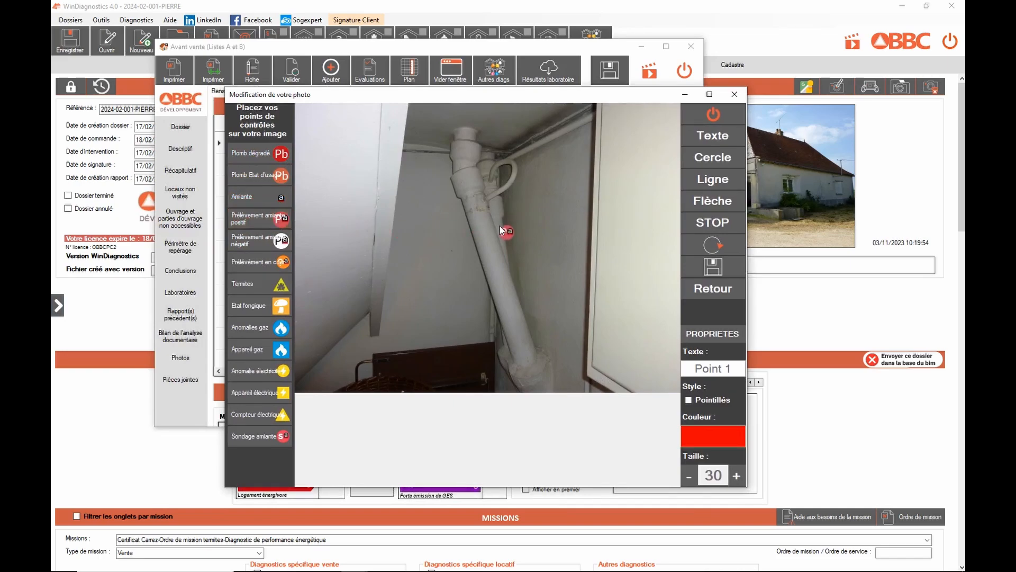
{"action": "mouse_move", "coordinate": [500, 226]}
{"action": "left_mouse_down"}
{"action": "mouse_move", "coordinate": [644, 370]}
{"action": "mouse_move", "coordinate": [582, 259]}
{"action": "left_mouse_up"}
{"action": "left_click", "coordinate": [738, 476]}
{"action": "left_click", "coordinate": [737, 477]}
{"action": "left_click", "coordinate": [737, 477]}
{"action": "left_click", "coordinate": [688, 476]}
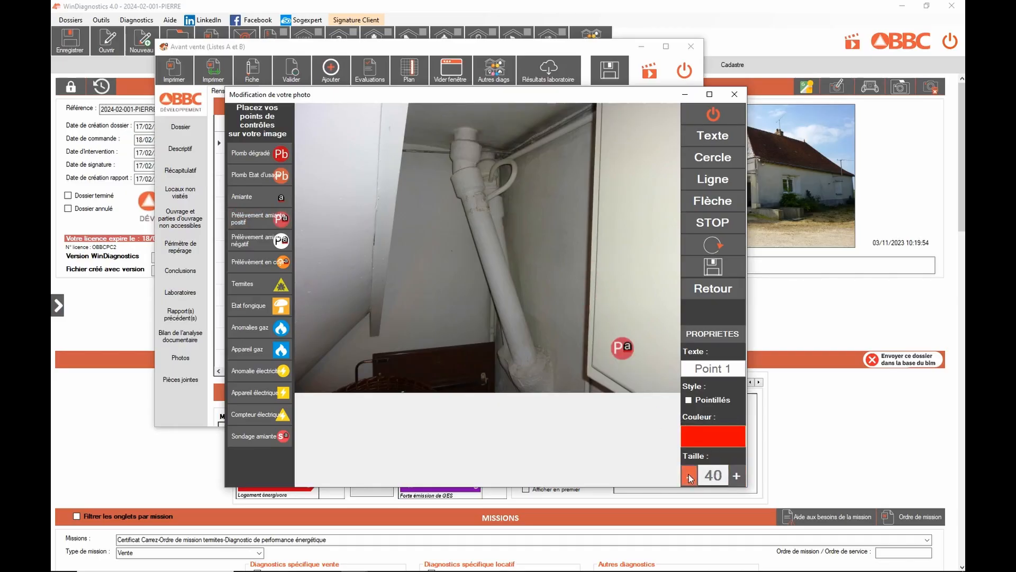
{"action": "left_click", "coordinate": [689, 476]}
{"action": "mouse_move", "coordinate": [635, 352]}
{"action": "left_mouse_down"}
{"action": "mouse_move", "coordinate": [594, 275]}
{"action": "mouse_move", "coordinate": [526, 217]}
{"action": "mouse_move", "coordinate": [480, 218]}
{"action": "left_mouse_up"}
{"action": "left_click", "coordinate": [480, 218]}
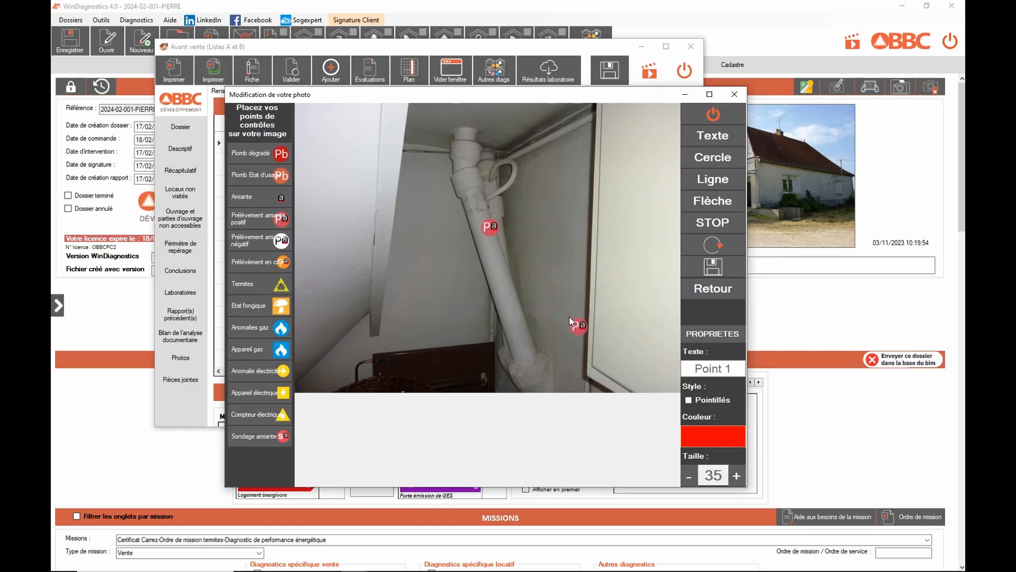
Label the photo P001 in red beside the conduit, link the label to the marker with an arrow, and close the photo editor.
{"action": "left_click_drag", "start_coordinate": [733, 368], "coordinate": [682, 369]}
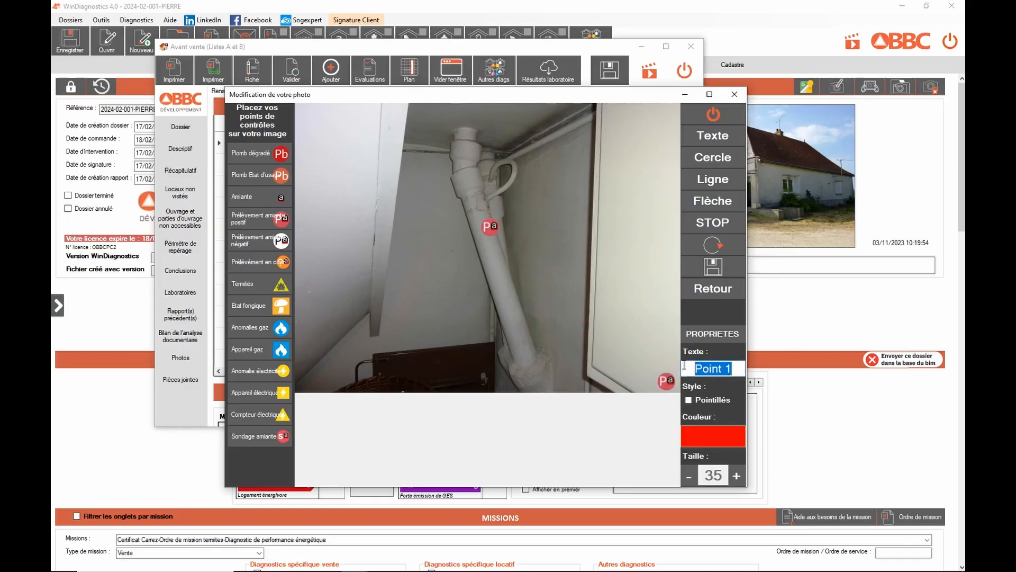
{"action": "type", "text": "P001"}
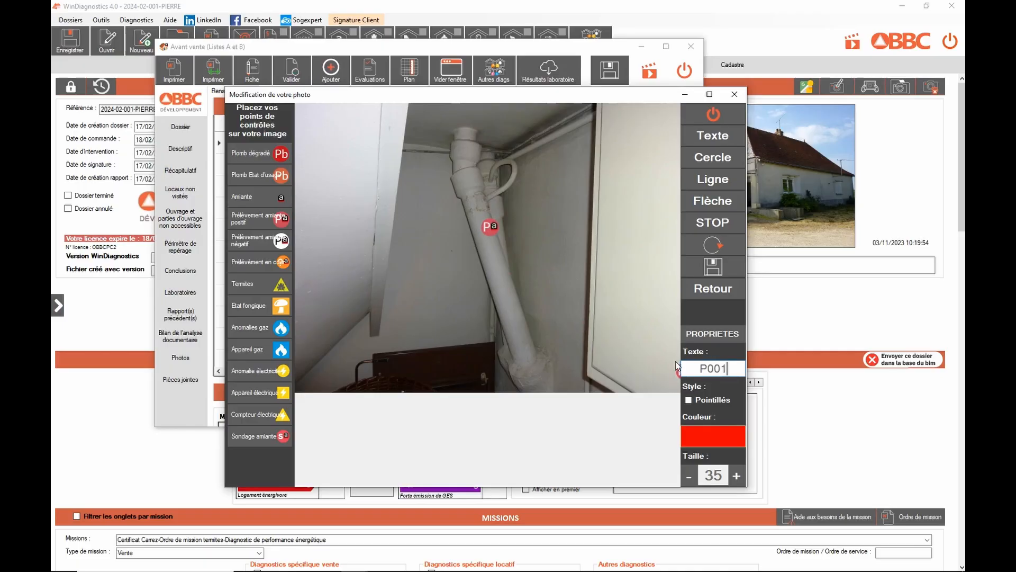
{"action": "left_click", "coordinate": [713, 135]}
{"action": "left_click", "coordinate": [389, 287]}
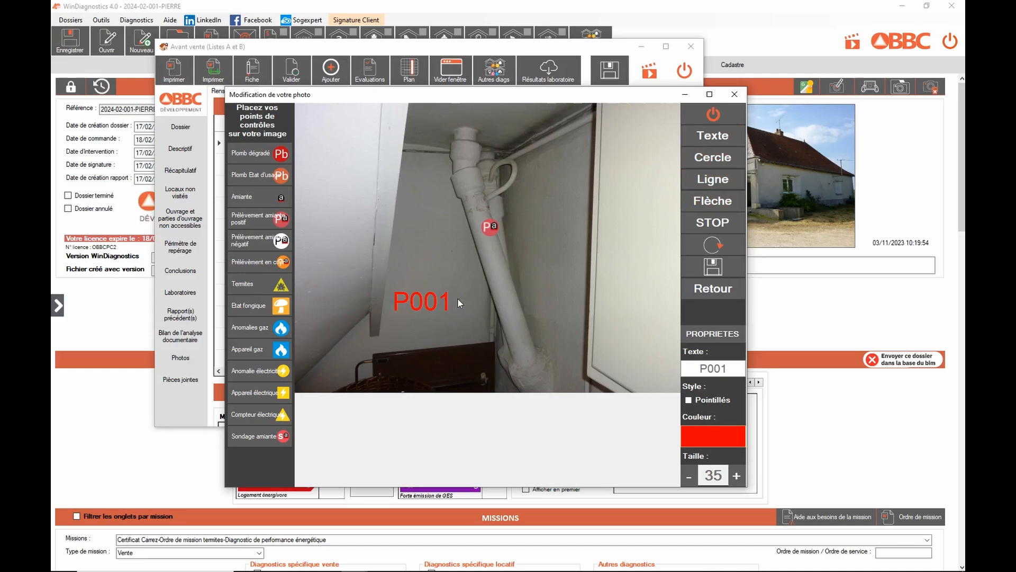
{"action": "left_click_drag", "start_coordinate": [485, 241], "coordinate": [460, 281]}
{"action": "left_click", "coordinate": [726, 119]}
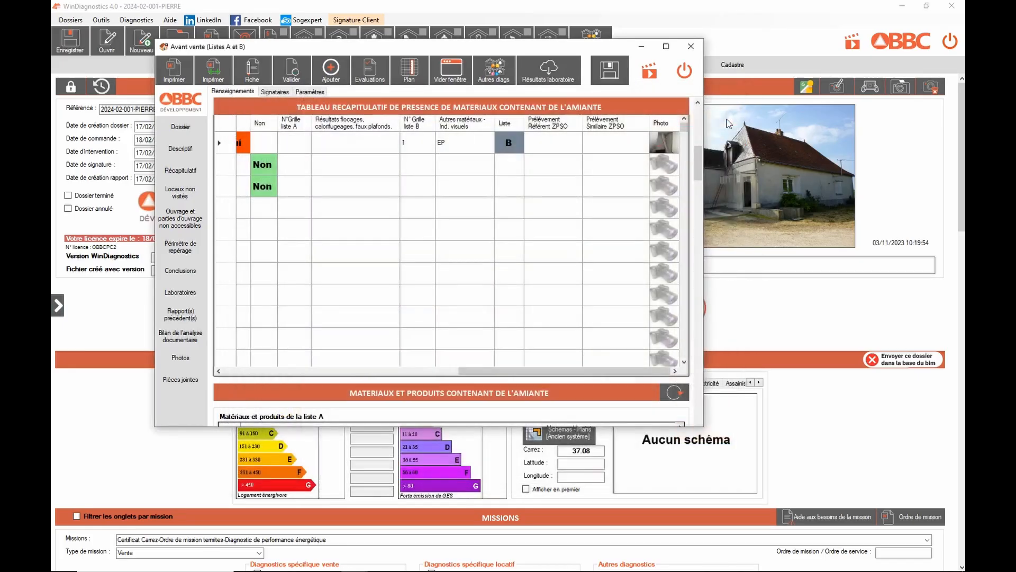
Add the annotated Entrée photo to the Photos chapter and review its entry there.
{"action": "right_click", "coordinate": [665, 154]}
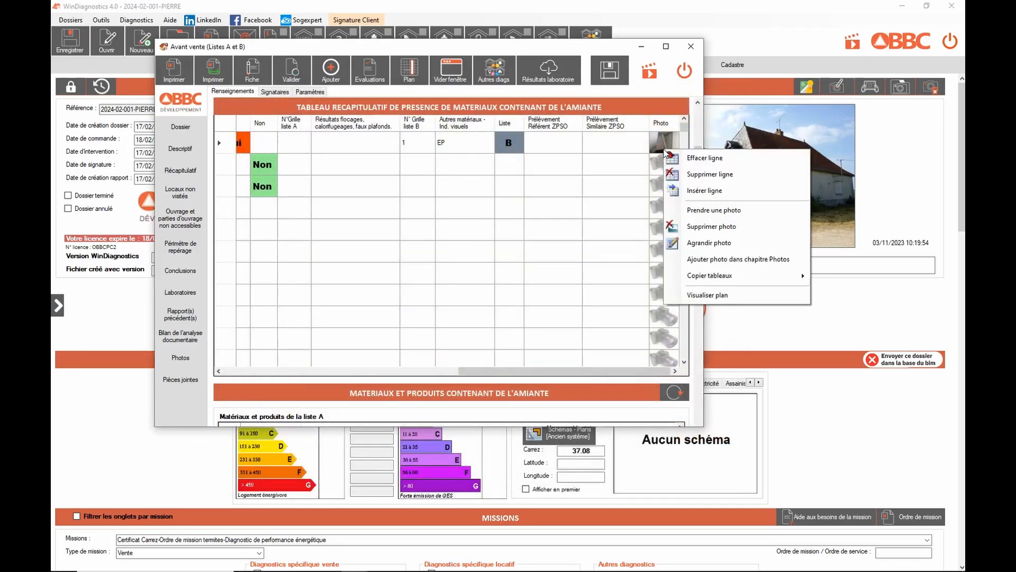
{"action": "left_click", "coordinate": [739, 260]}
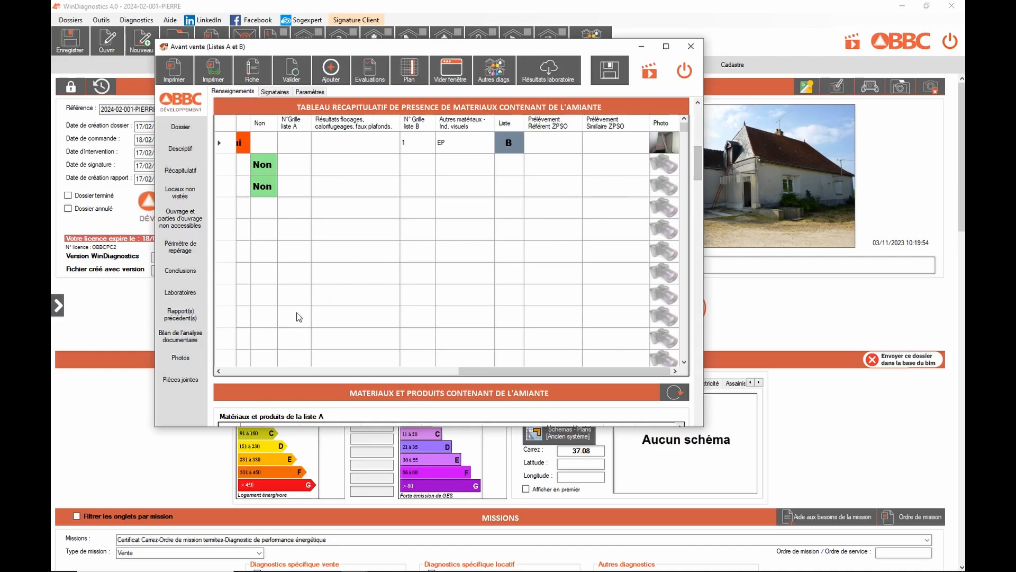
{"action": "left_click", "coordinate": [178, 359]}
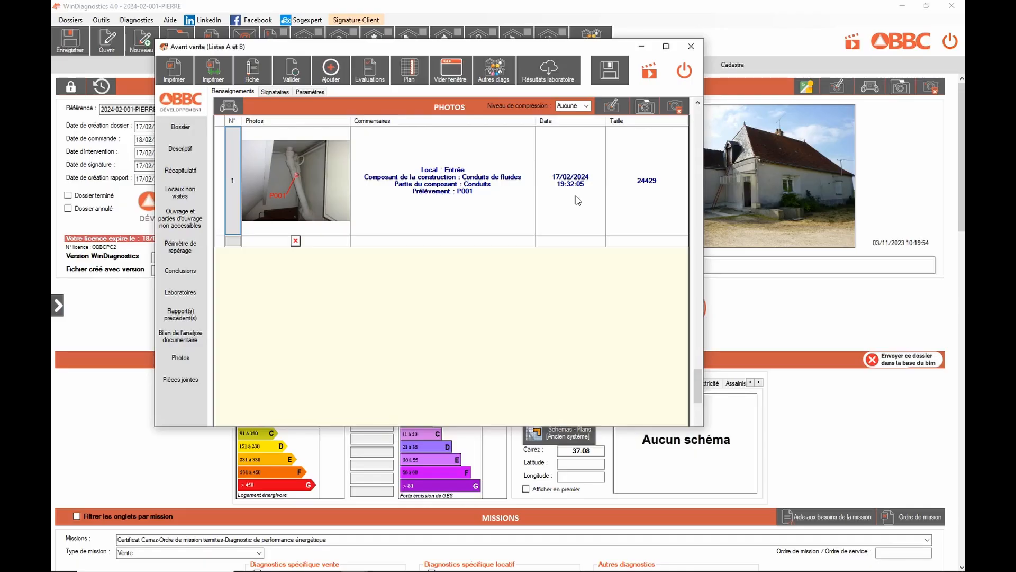
{"action": "left_click_drag", "start_coordinate": [697, 379], "coordinate": [697, 398]}
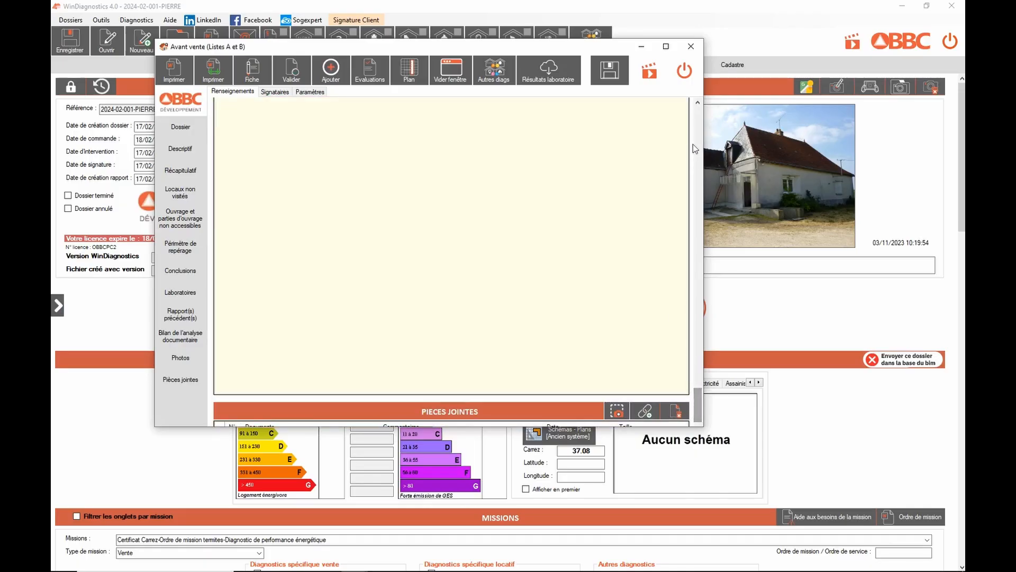